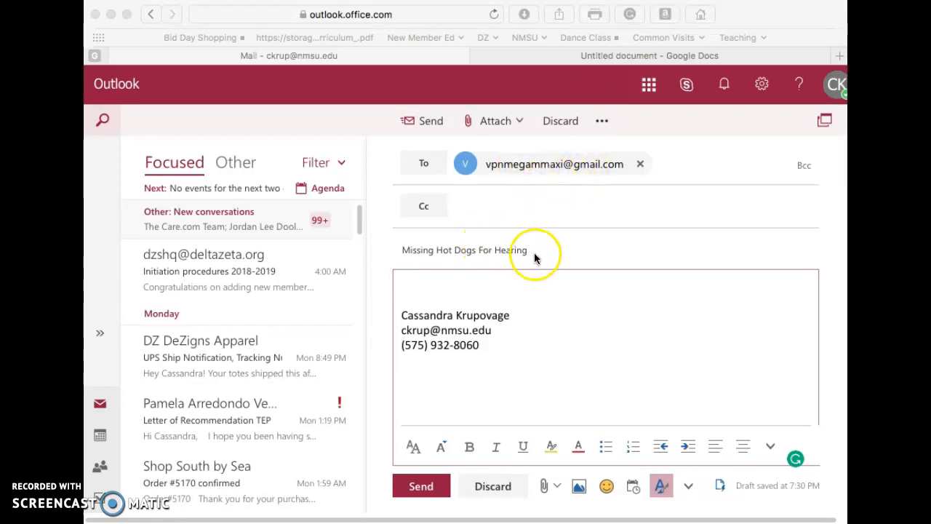
Step: Add the sender's full name in front of "Missing Hot Dogs For Hearing" in the email's subject
{"action": "left_click", "coordinate": [396, 250]}
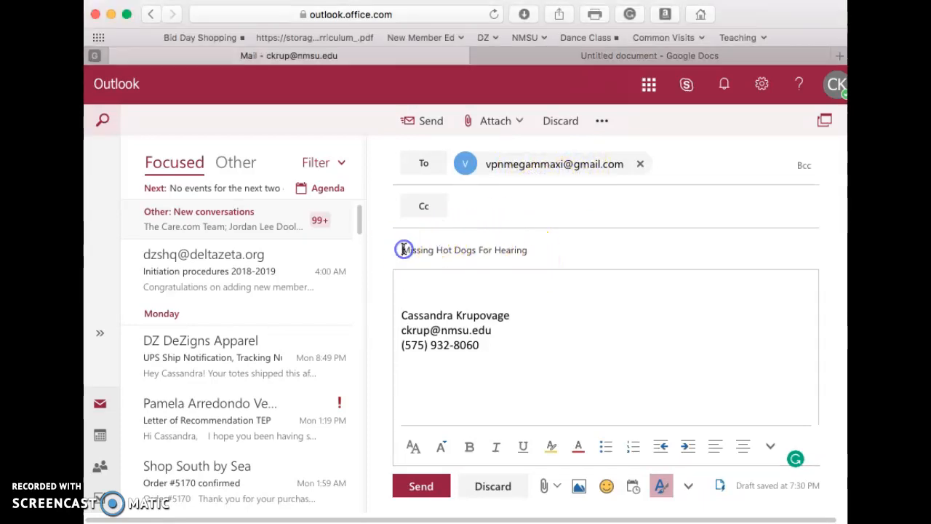
{"action": "type", "text": "cas"}
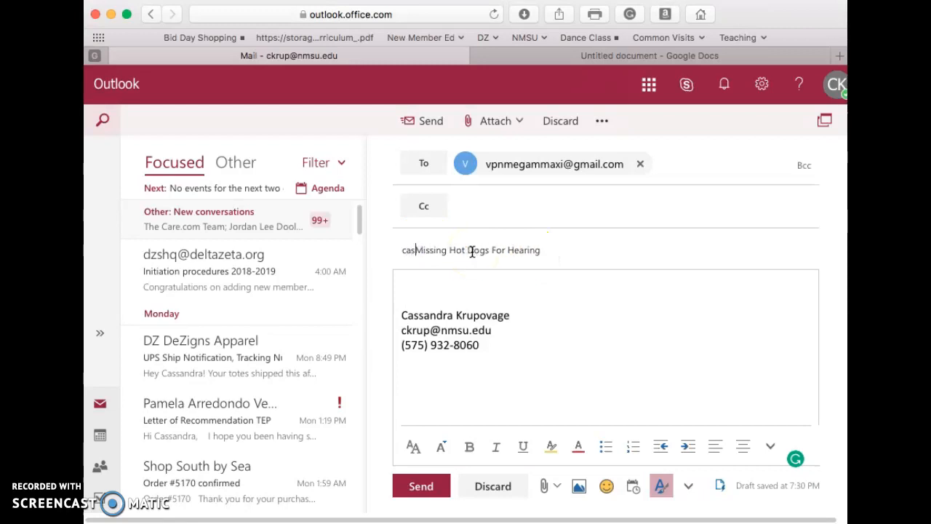
{"action": "key", "text": "BackSpace"}
{"action": "key", "text": "BackSpace"}
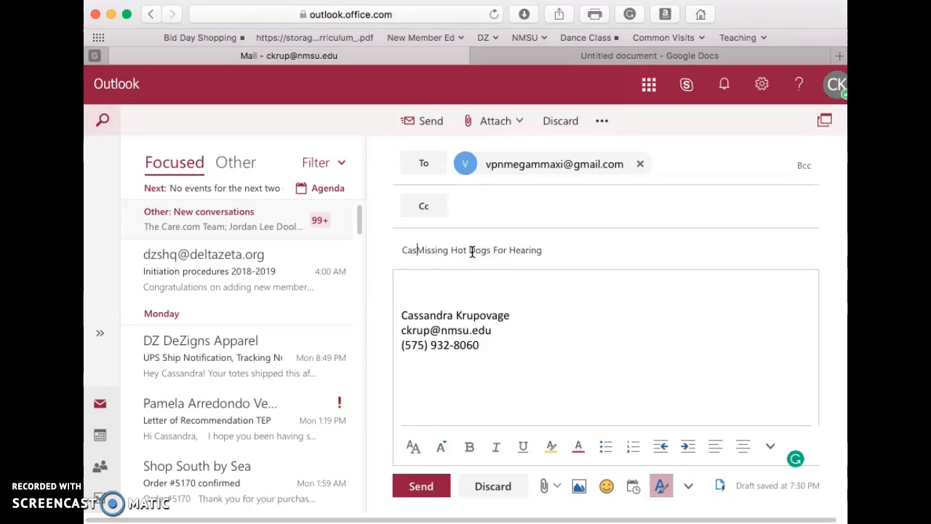
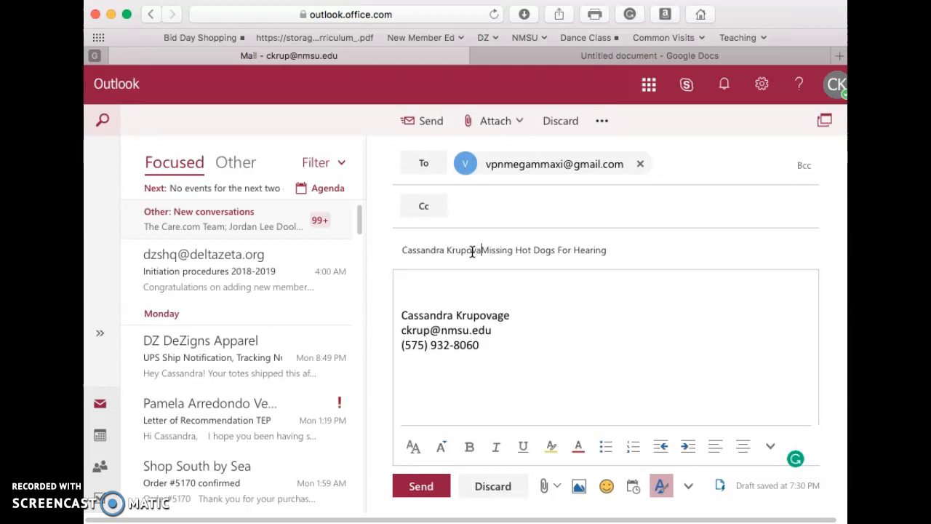
{"action": "type", "text": "ge"}
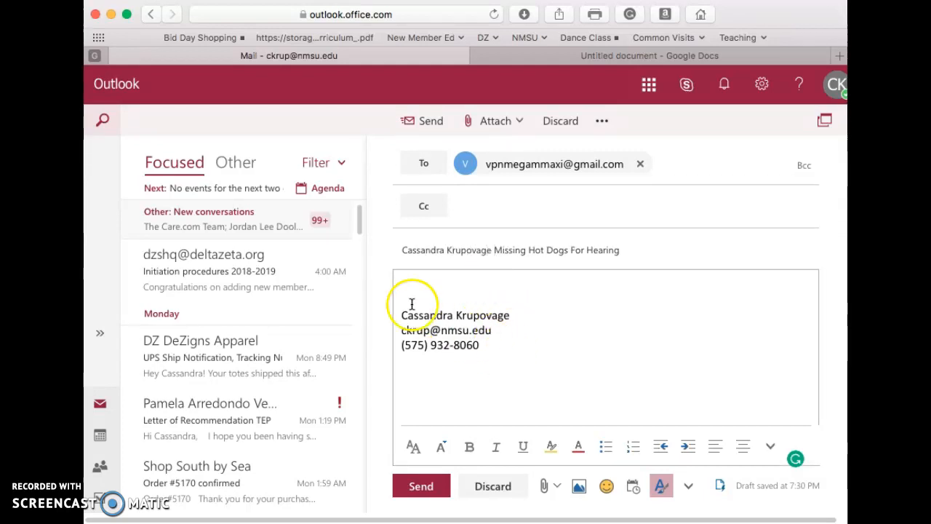
{"action": "left_click", "coordinate": [412, 298]}
{"action": "left_click", "coordinate": [514, 323]}
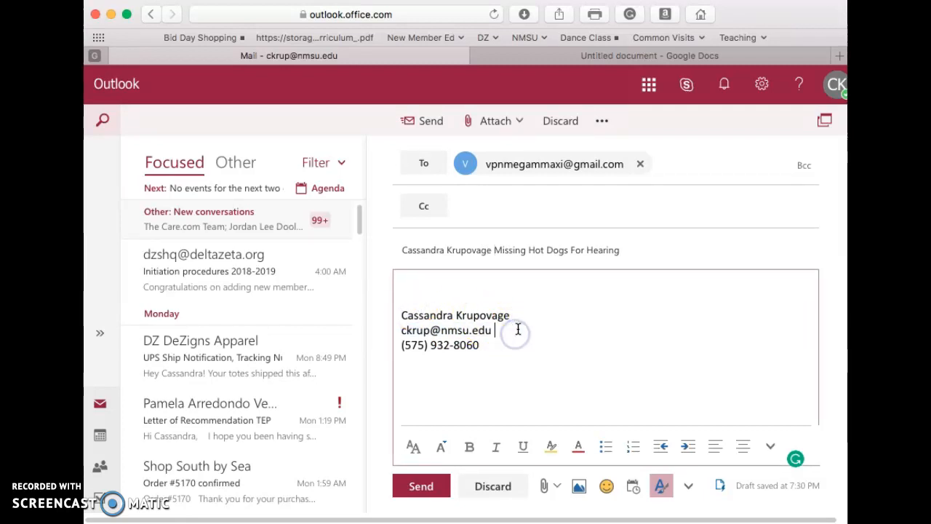
{"action": "left_click", "coordinate": [516, 312]}
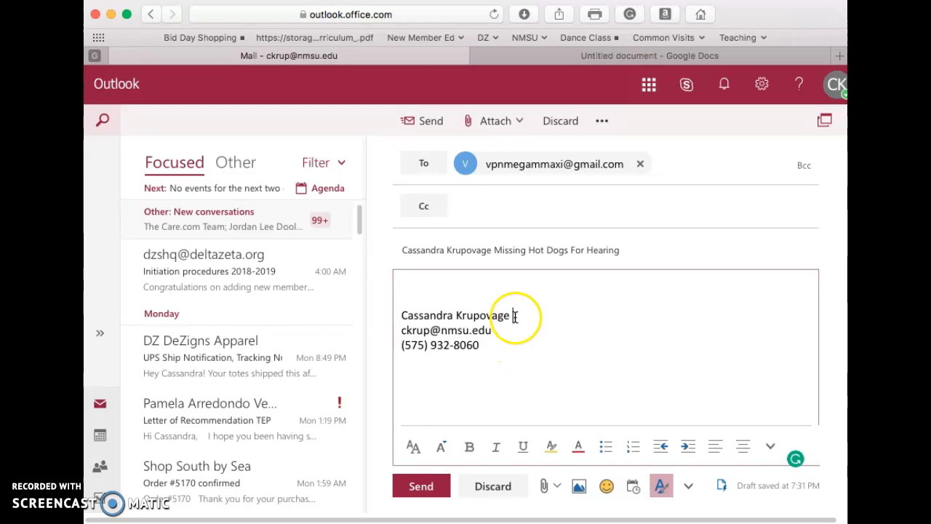
Step: Paste the copied excuse message above the signature and address its greeting to "VPNME,"
{"action": "left_click", "coordinate": [432, 277]}
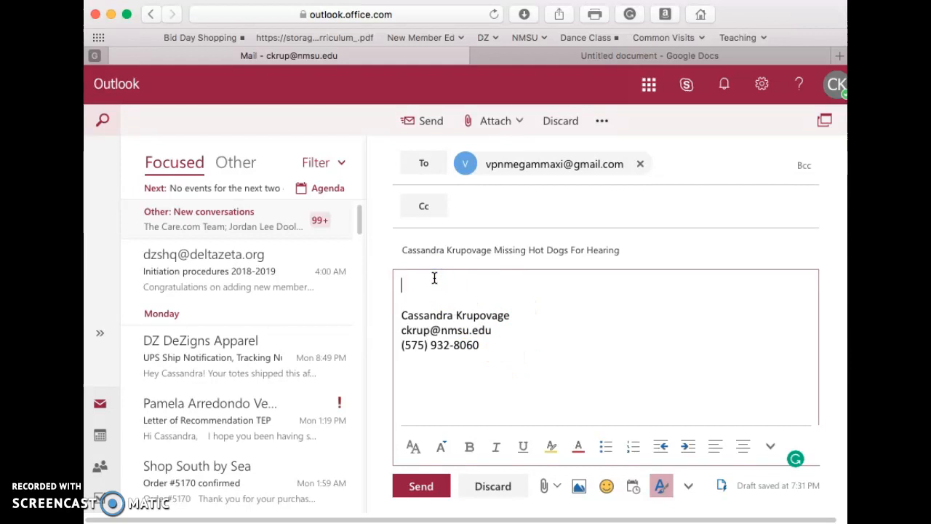
{"action": "type", "text": "Dear Executive Board, I will be missing Hot Dogs for Hearing due to the fact that I have prior engagements. I planned a family vacation in August, and was unaware of this semesters schedule! Thank for your time and consideration!"}
{"action": "left_click_drag", "start_coordinate": [512, 285], "coordinate": [423, 287]}
{"action": "key", "text": "BackSpace"}
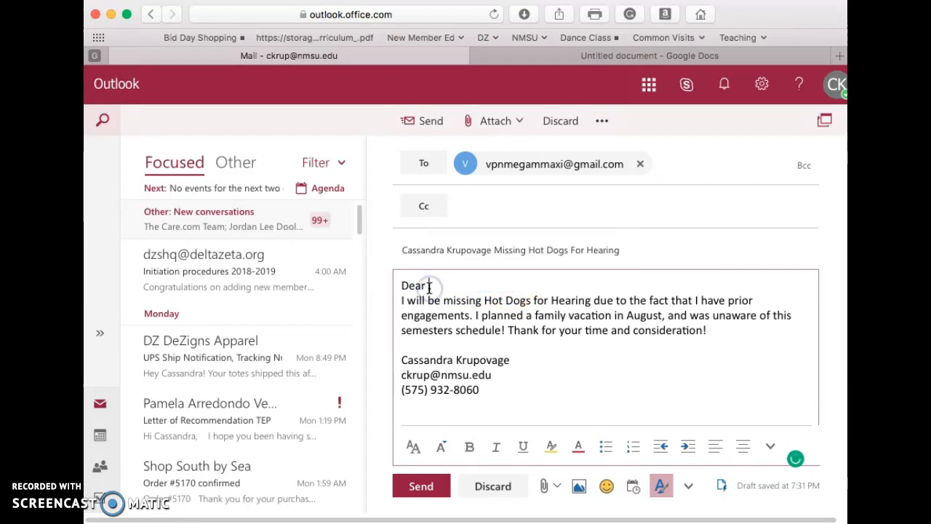
{"action": "type", "text": "VPNM,"}
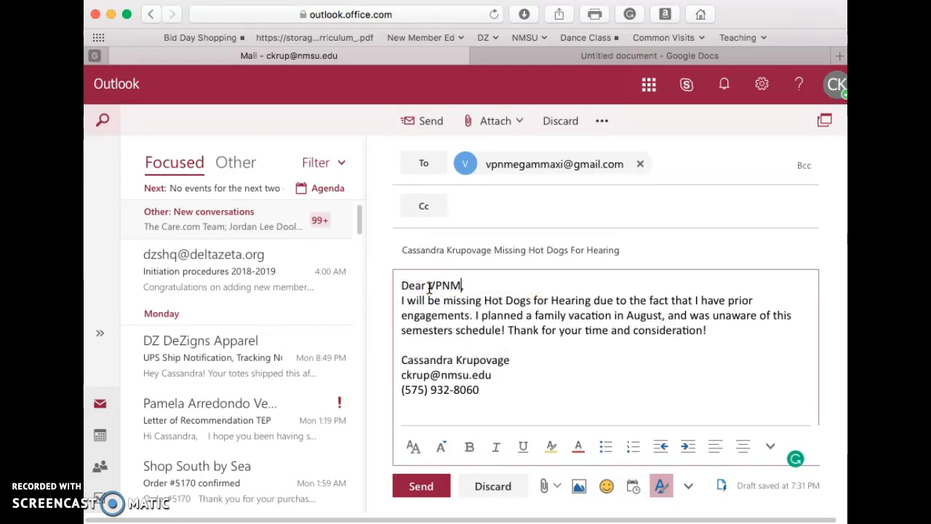
{"action": "key", "text": "Left"}
{"action": "type", "text": "E"}
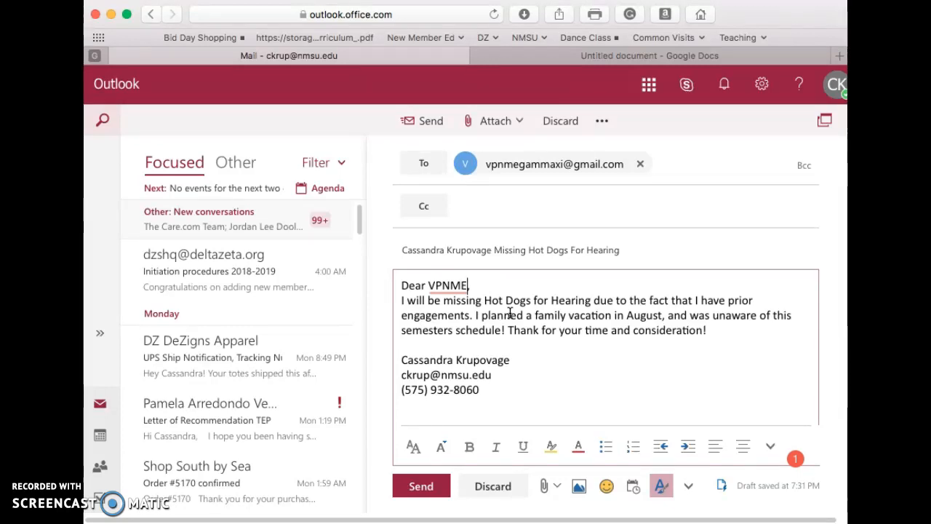
{"action": "type", "text": ","}
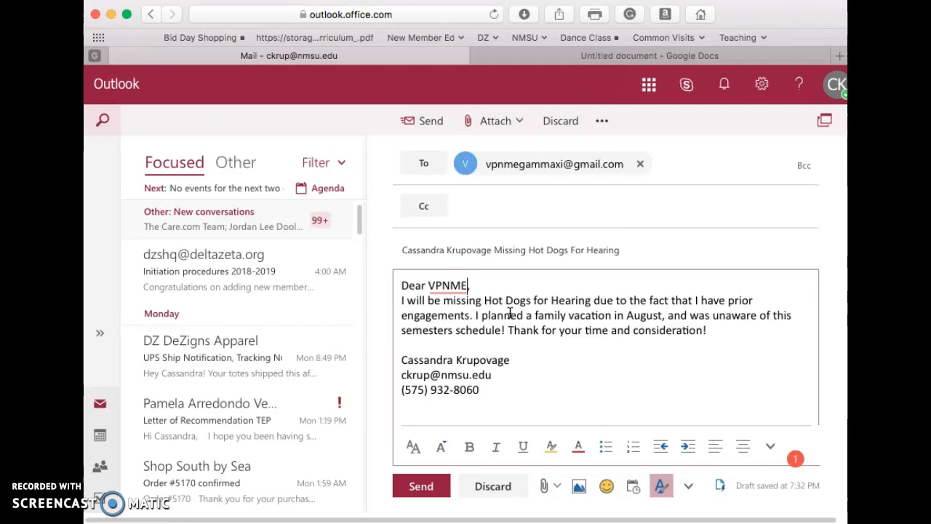
Step: Replace the email's recipient with the suggested Gamma Xi excuse mailbox address
{"action": "left_click", "coordinate": [640, 164]}
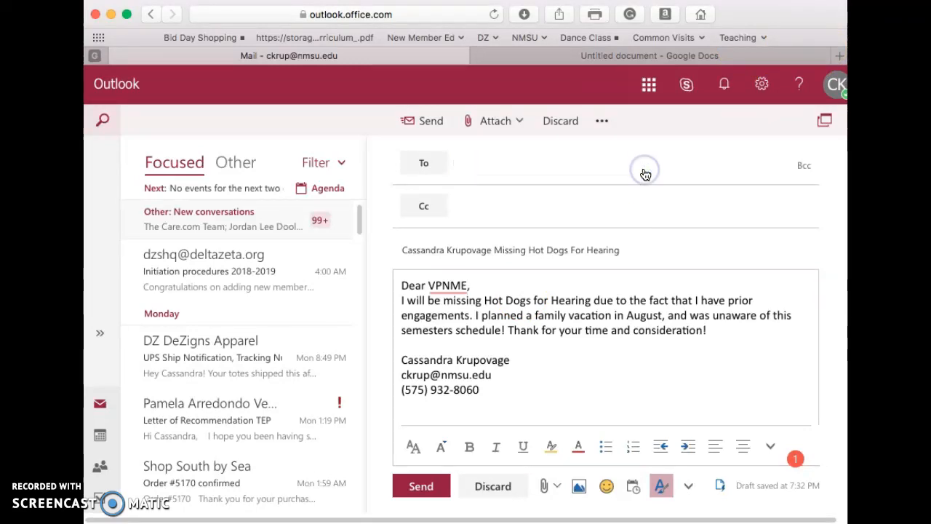
{"action": "type", "text": "dzg"}
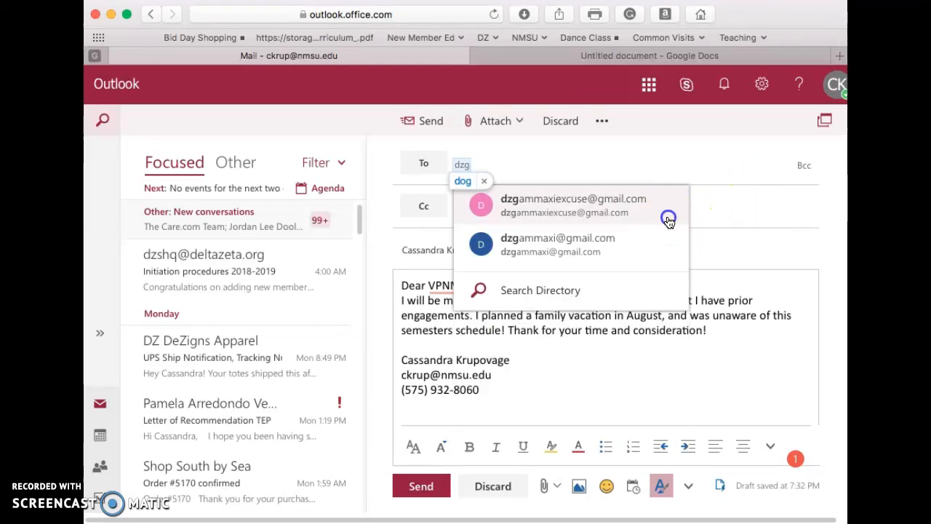
{"action": "key", "text": "BackSpace"}
{"action": "key", "text": "BackSpace"}
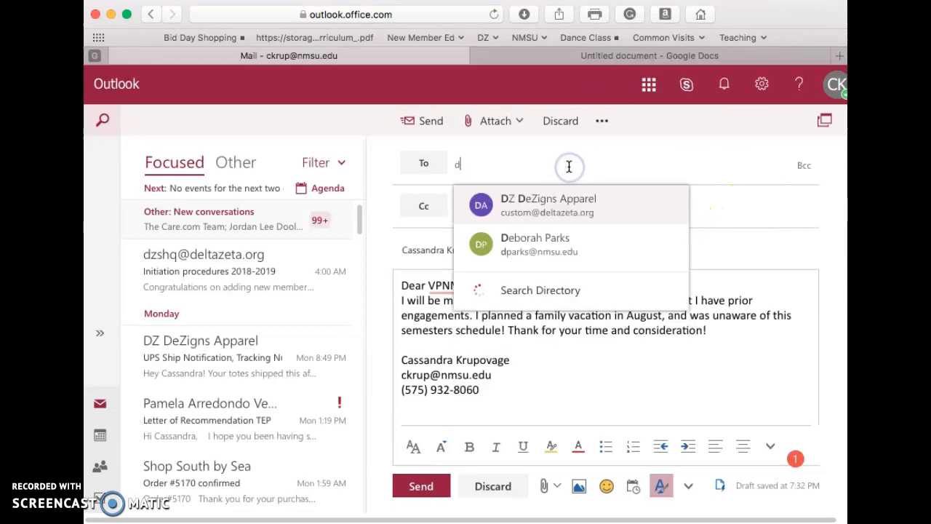
{"action": "type", "text": "g"}
{"action": "key", "text": "BackSpace"}
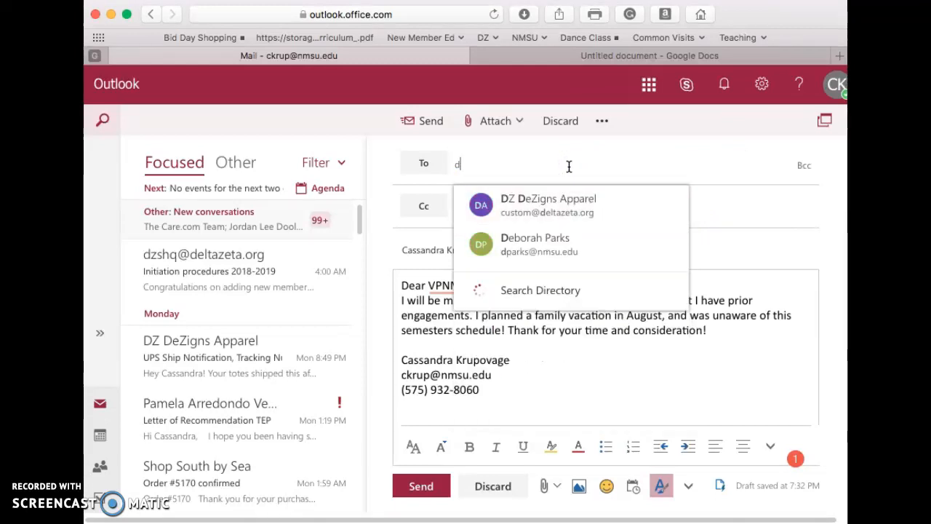
{"action": "type", "text": "z"}
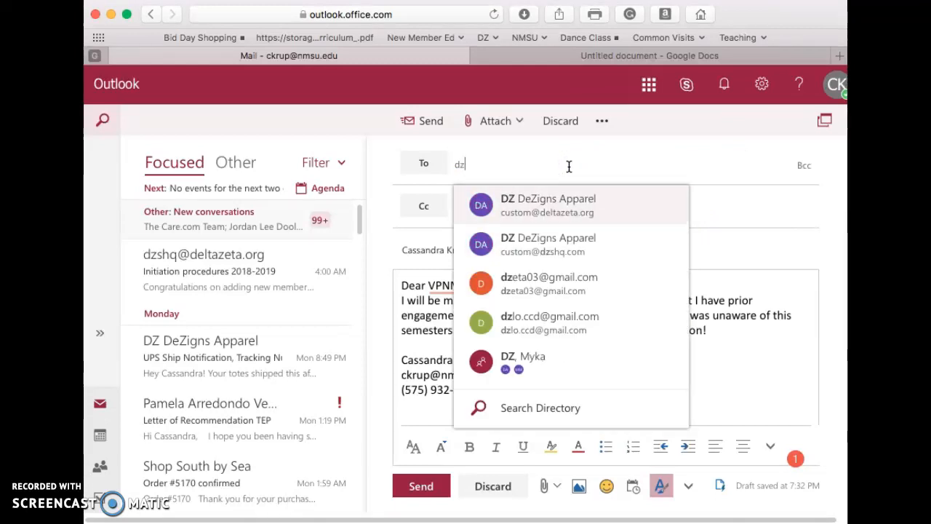
{"action": "type", "text": "gam"}
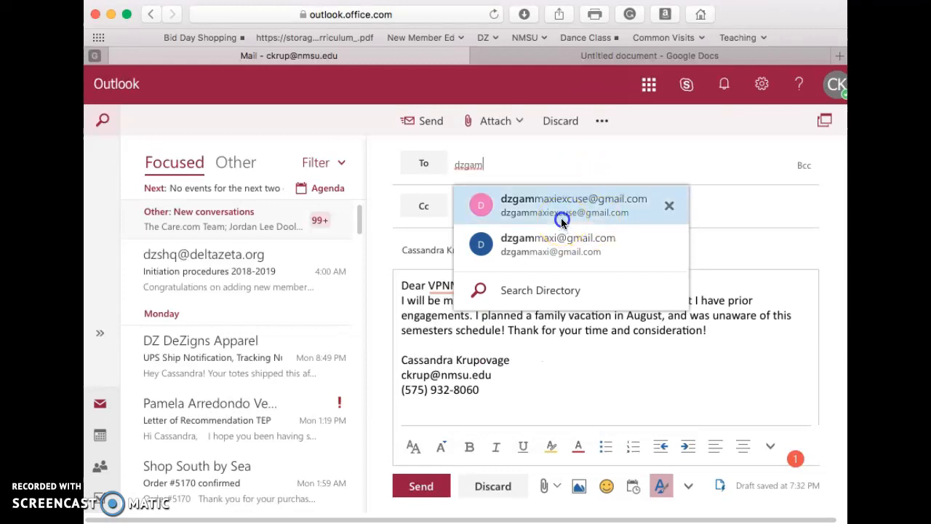
{"action": "left_click", "coordinate": [561, 218]}
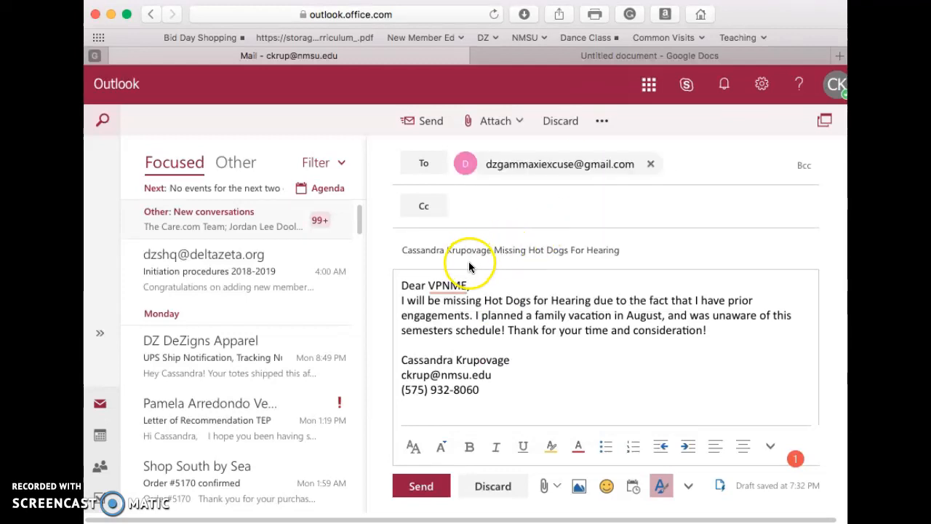
Step: Change the greeting's addressee so the message opens with "Dear Executive Board,"
{"action": "left_click", "coordinate": [467, 286]}
{"action": "left_click_drag", "start_coordinate": [466, 285], "coordinate": [428, 285]}
{"action": "type", "text": "Executive Board"}
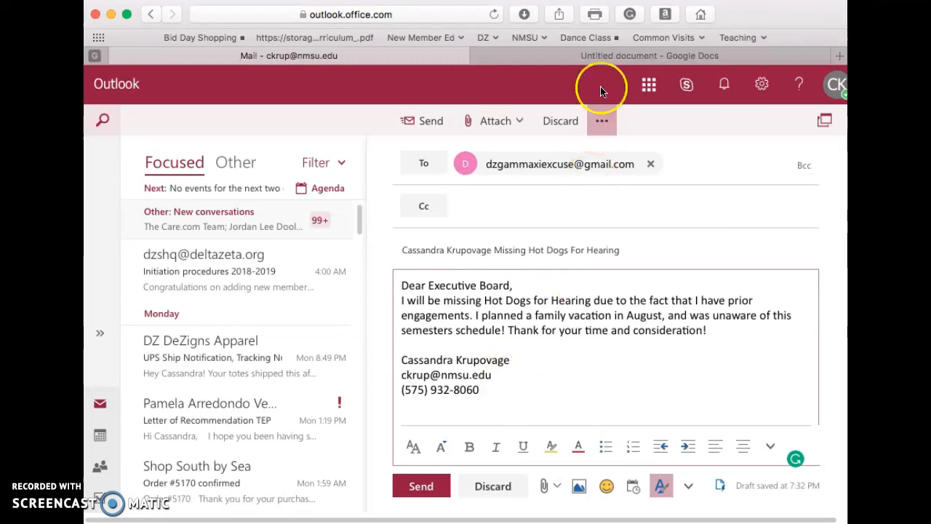
Step: Switch to the Google Docs document and correct the misspelled "approved" in the first New Member Excuse rule
{"action": "left_click", "coordinate": [600, 58]}
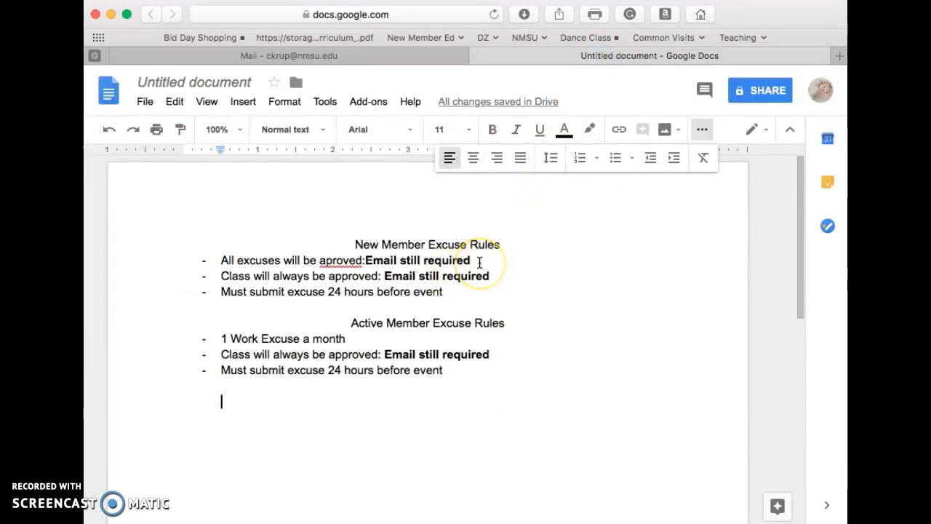
{"action": "left_click", "coordinate": [327, 261]}
{"action": "type", "text": "p"}
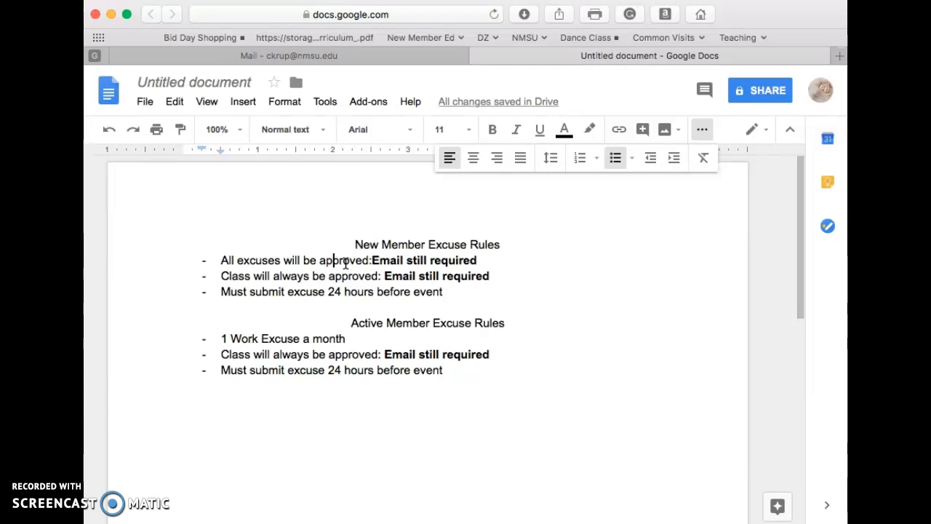
{"action": "left_click", "coordinate": [357, 342]}
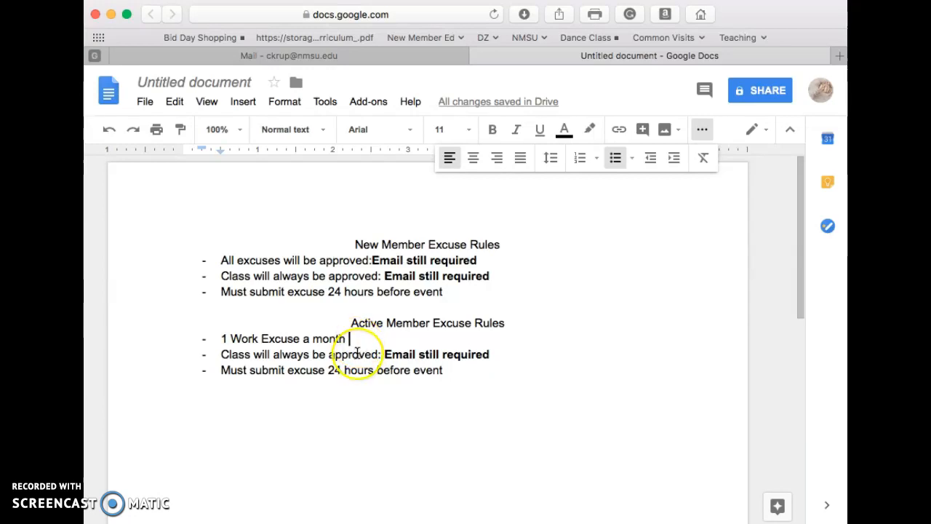
{"action": "left_click", "coordinate": [357, 353]}
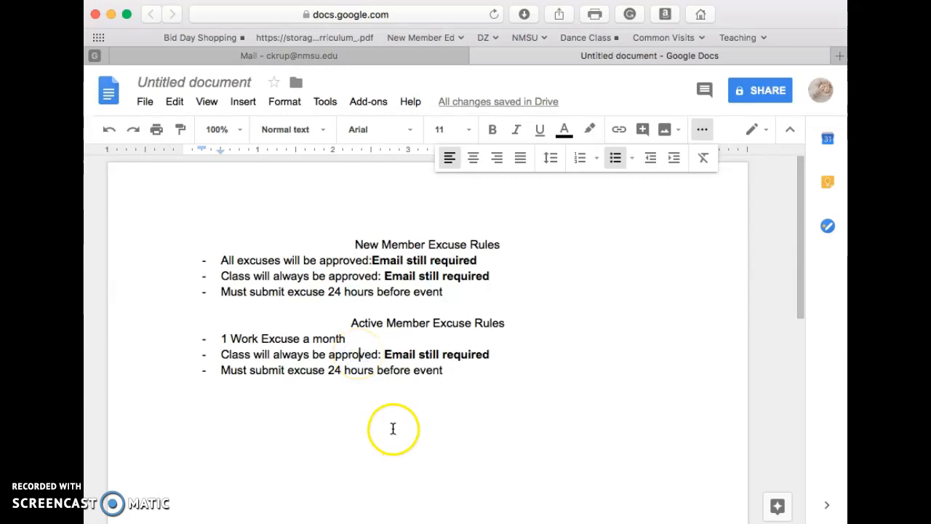